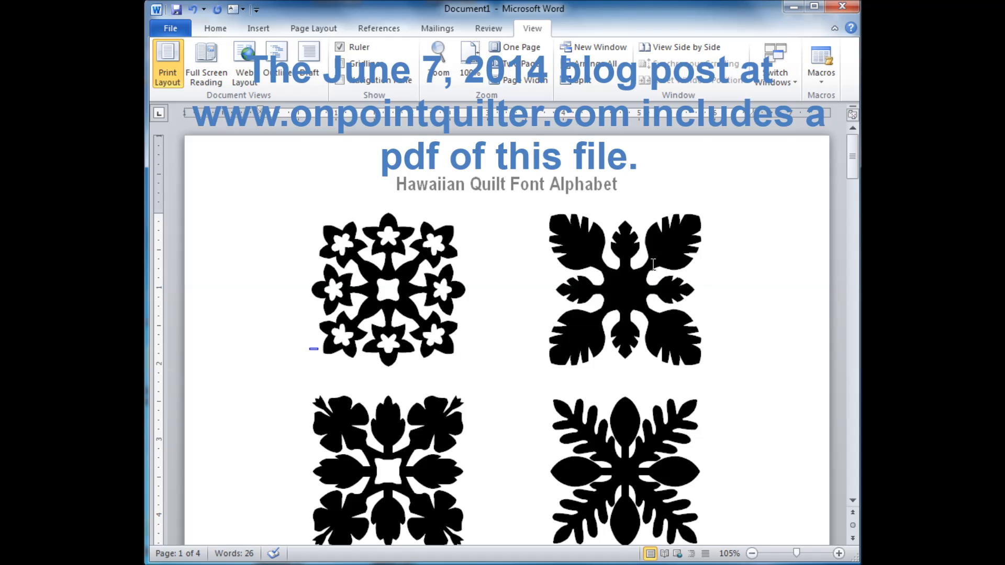
Look through the Hawaiian Quilt Font Alphabet document to examine the available quilt motifs on its pages.
{"action": "scroll", "coordinate": [734, 312], "scroll_direction": "down", "scroll_amount": 1}
{"action": "scroll", "coordinate": [733, 313], "scroll_direction": "down", "scroll_amount": 2}
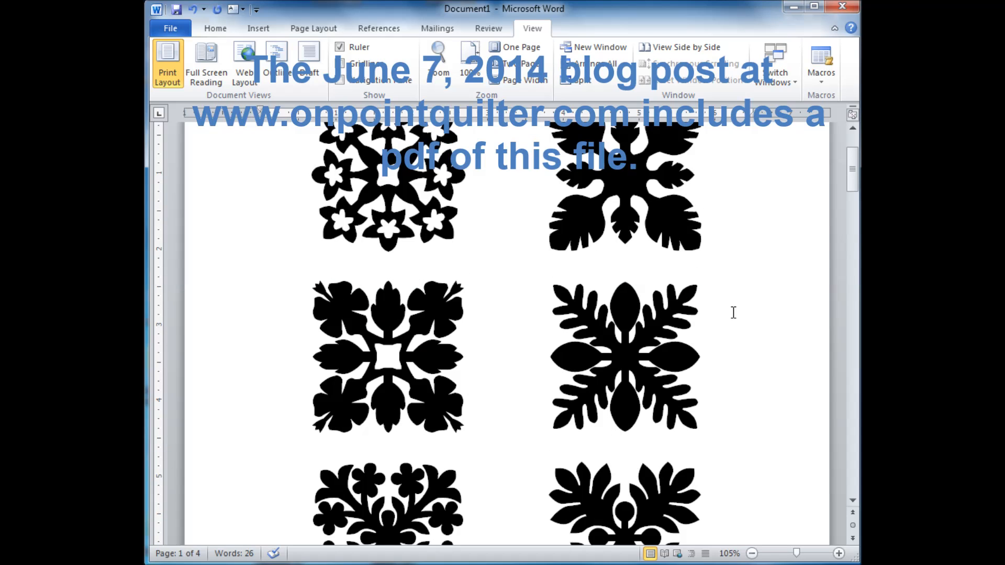
{"action": "scroll", "coordinate": [734, 313], "scroll_direction": "down", "scroll_amount": 2}
{"action": "scroll", "coordinate": [733, 313], "scroll_direction": "down", "scroll_amount": 10}
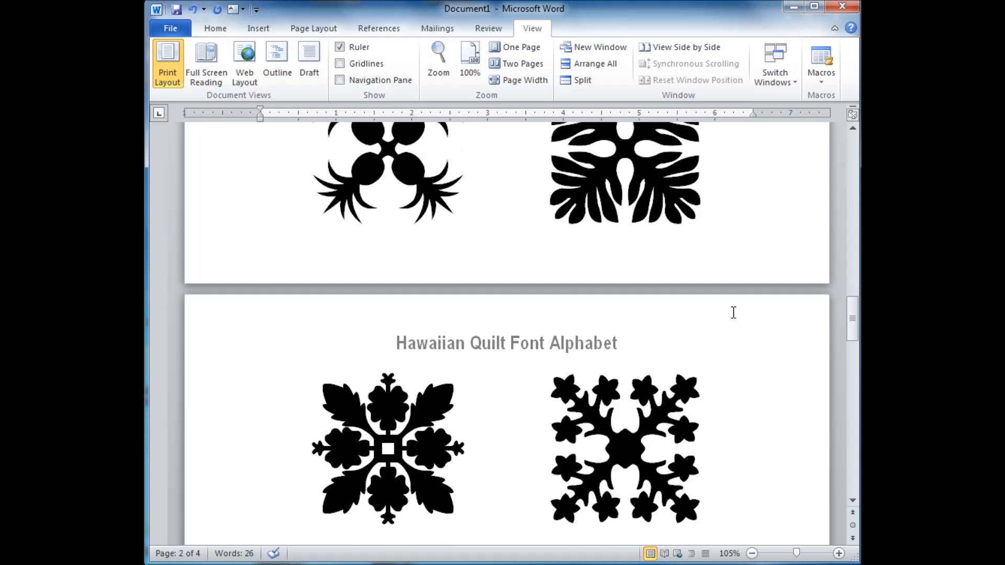
{"action": "scroll", "coordinate": [733, 313], "scroll_direction": "down", "scroll_amount": 15}
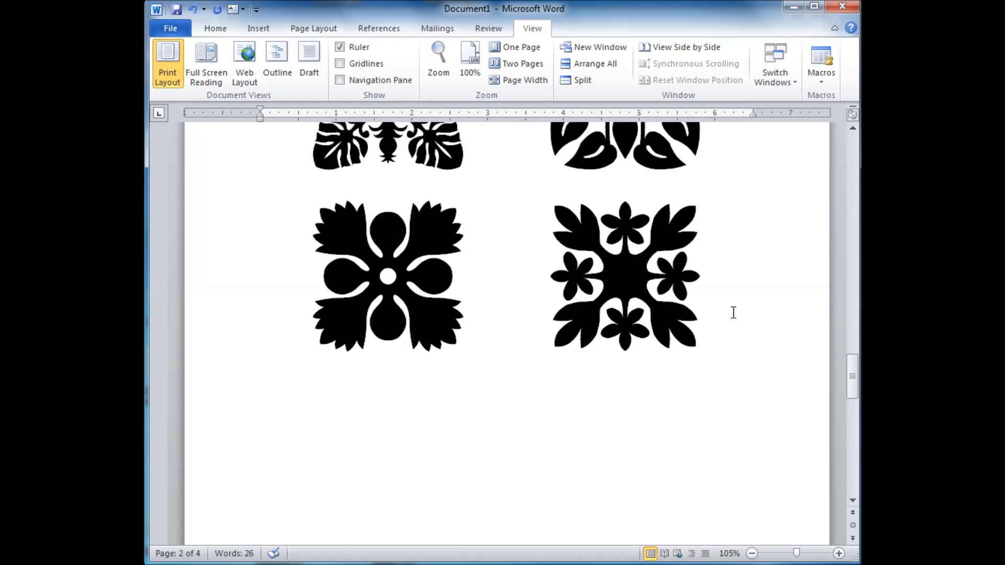
{"action": "scroll", "coordinate": [733, 313], "scroll_direction": "down", "scroll_amount": 10}
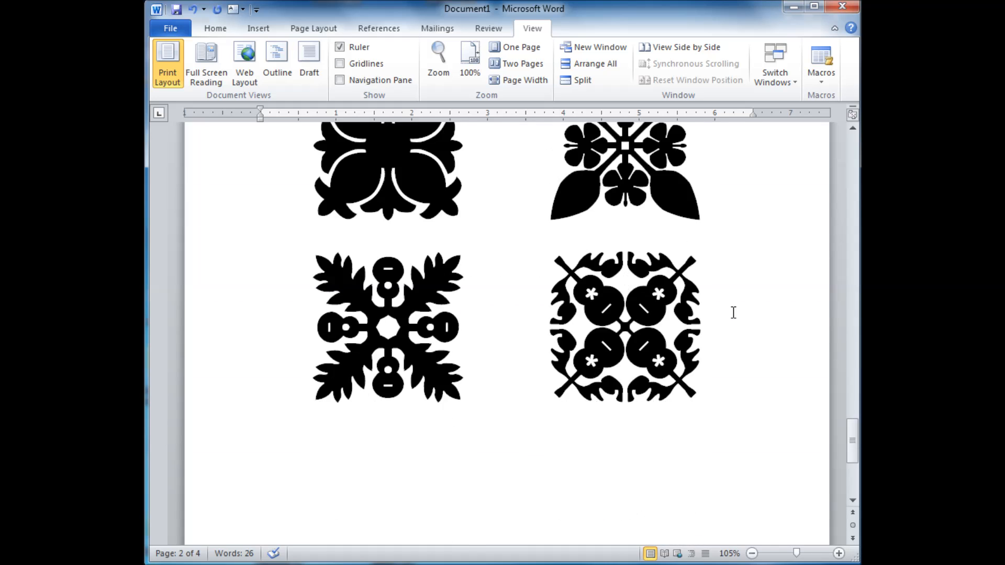
{"action": "scroll", "coordinate": [733, 312], "scroll_direction": "up", "scroll_amount": 8}
{"action": "scroll", "coordinate": [733, 313], "scroll_direction": "up", "scroll_amount": 8}
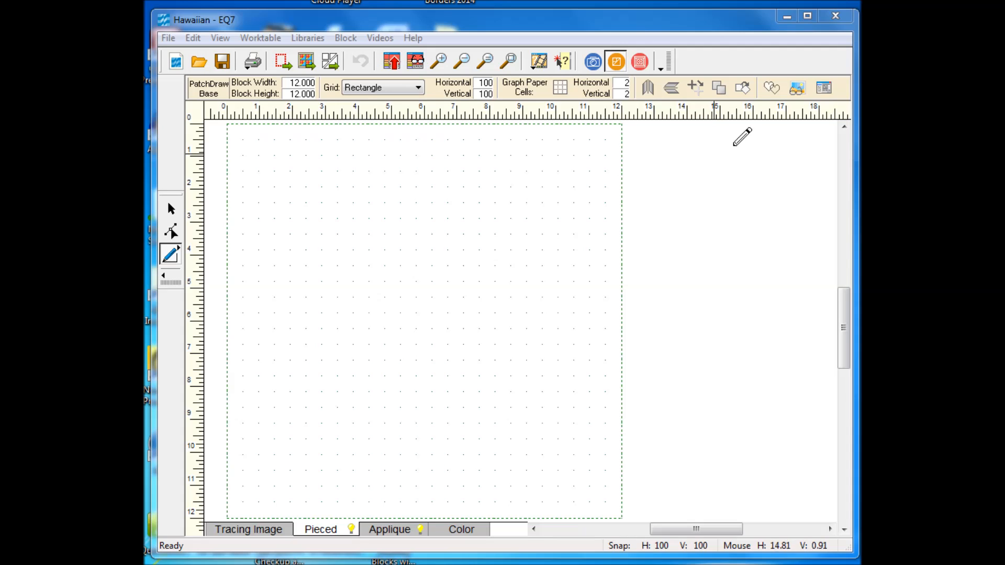
Start a new PatchDraw block in EQ7.
{"action": "left_click", "coordinate": [350, 39]}
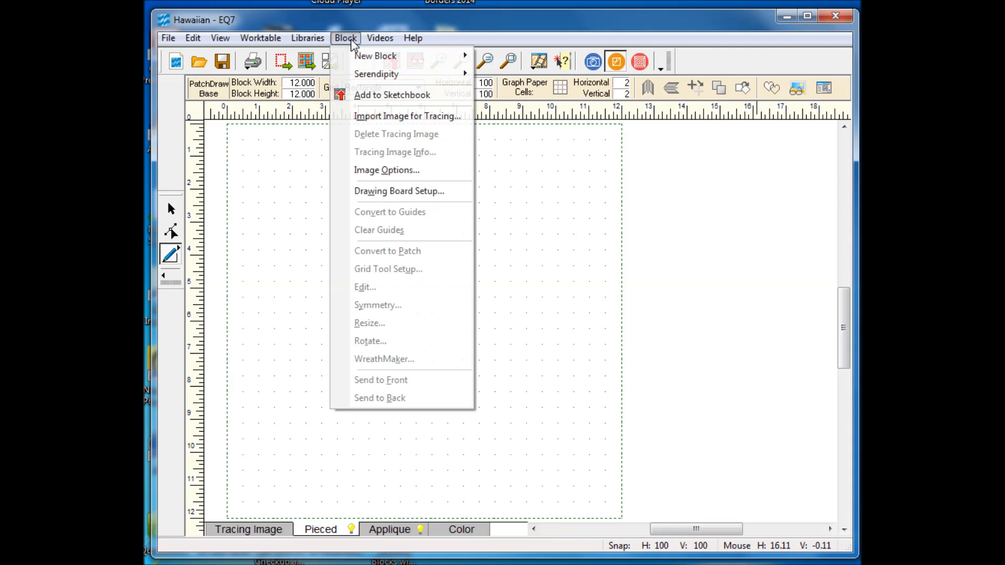
{"action": "mouse_move", "coordinate": [362, 57]}
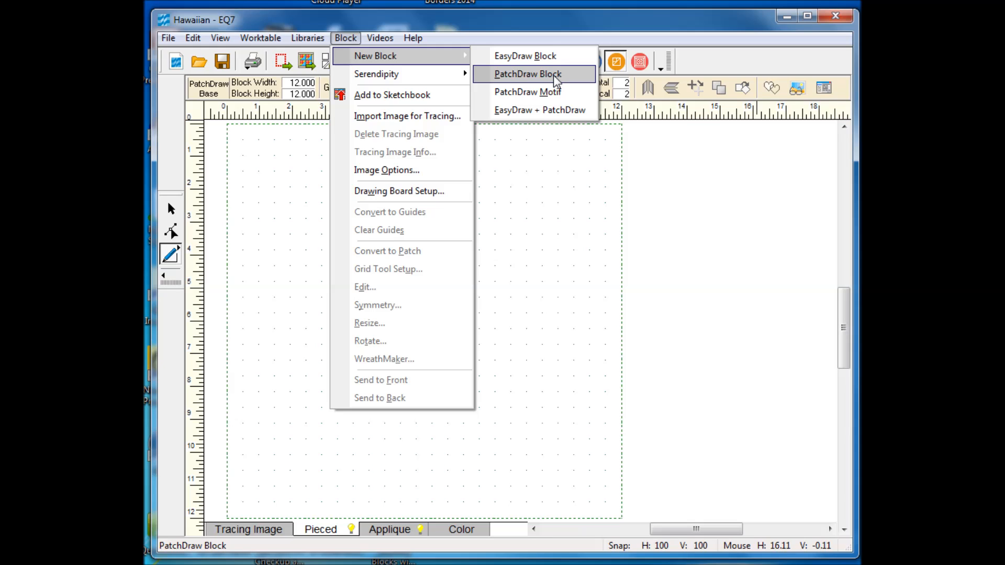
{"action": "left_click", "coordinate": [556, 78]}
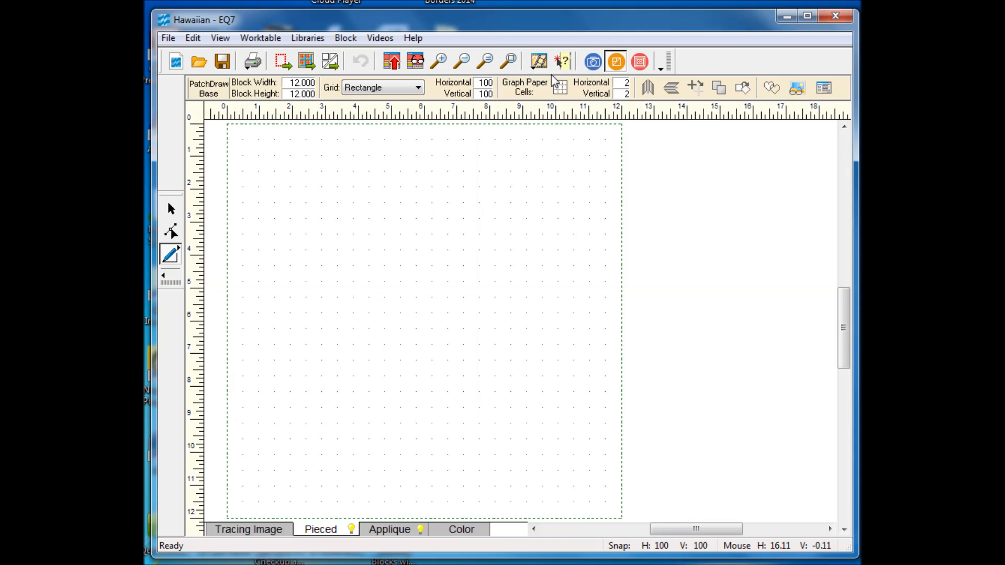
Import the uncropped Hawaiian Quilt E image for tracing and set its lightness to 96.
{"action": "left_click", "coordinate": [346, 38]}
{"action": "left_click", "coordinate": [416, 123]}
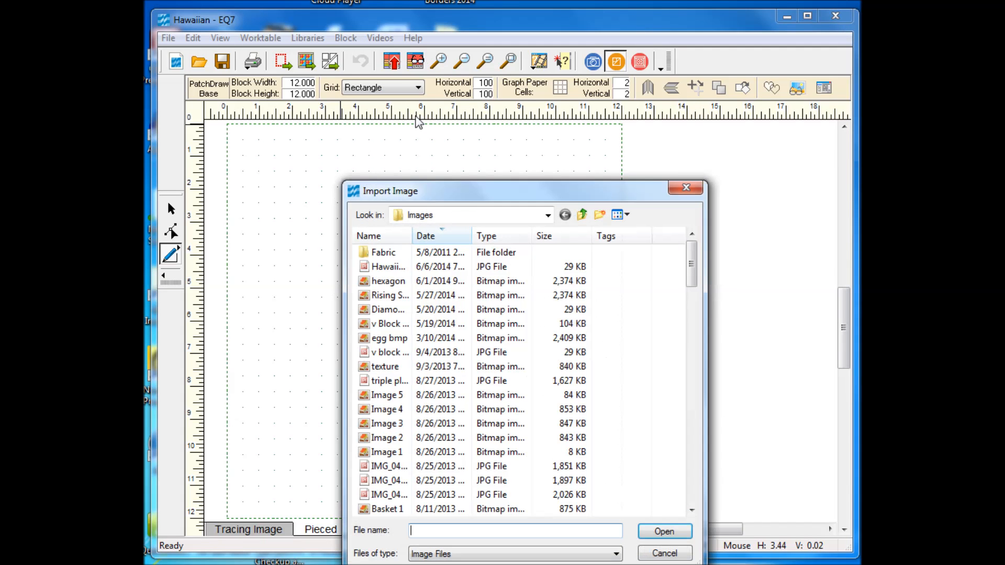
{"action": "left_click", "coordinate": [388, 266]}
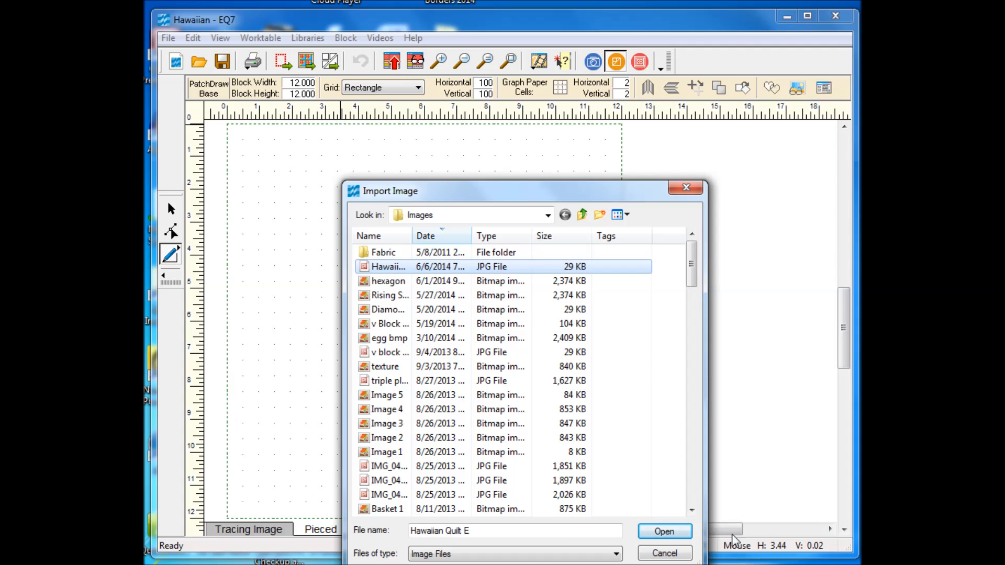
{"action": "left_click", "coordinate": [673, 536]}
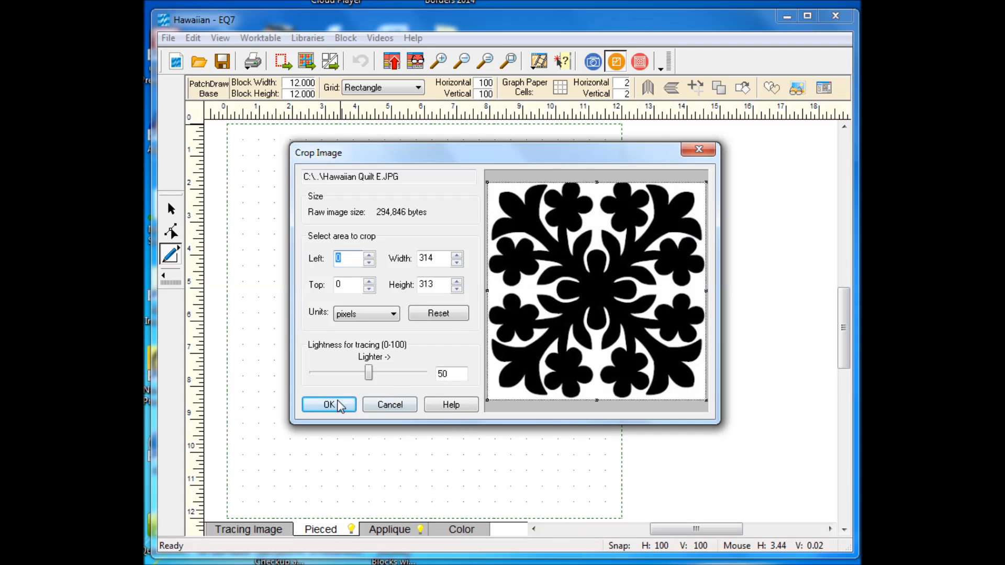
{"action": "left_click", "coordinate": [332, 406]}
{"action": "left_click_drag", "start_coordinate": [526, 87], "coordinate": [579, 90]}
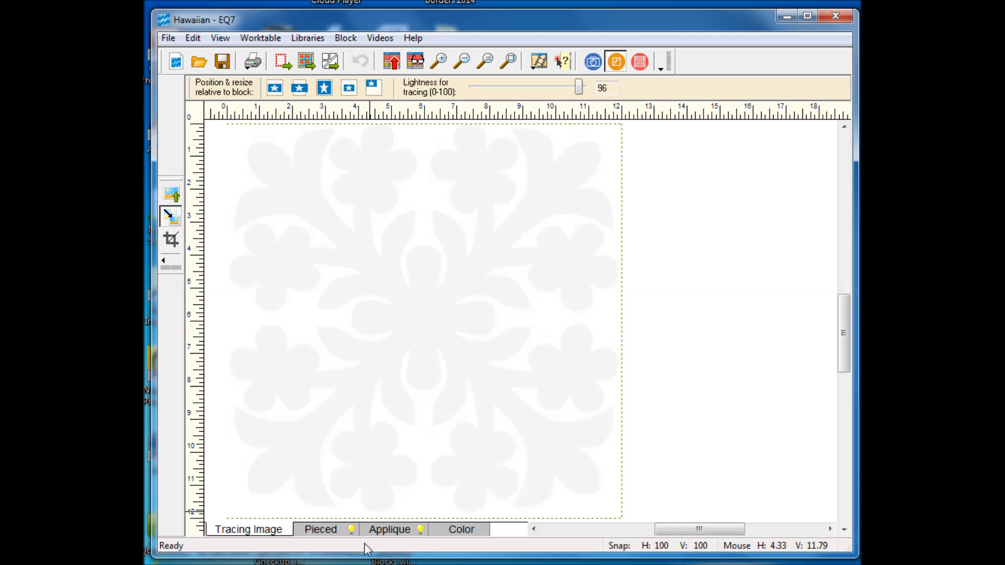
On the applique layer, trace the motif's outline freehand from the corner leaves around the upper-left flower to the centre leaf.
{"action": "left_click", "coordinate": [396, 532]}
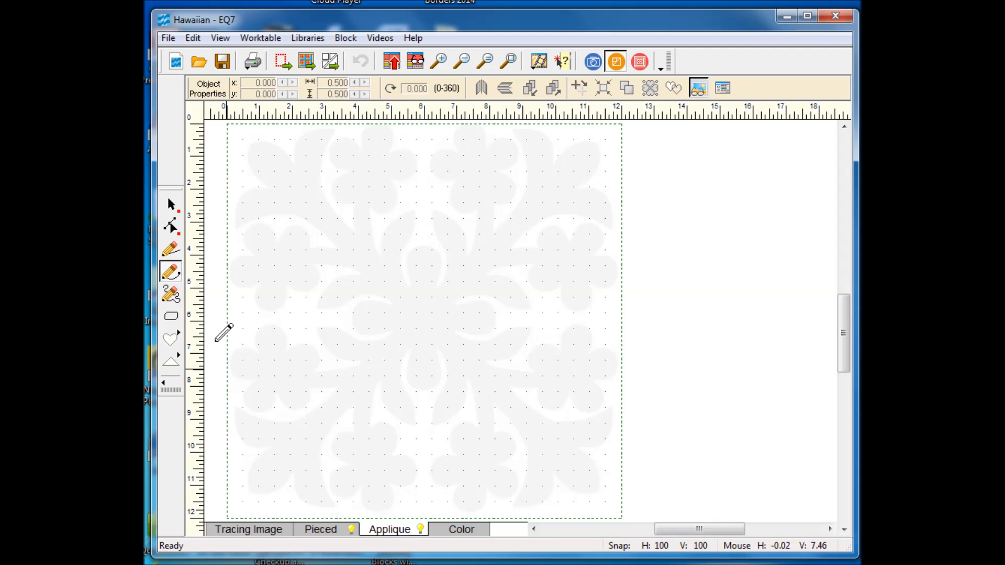
{"action": "left_click", "coordinate": [170, 296]}
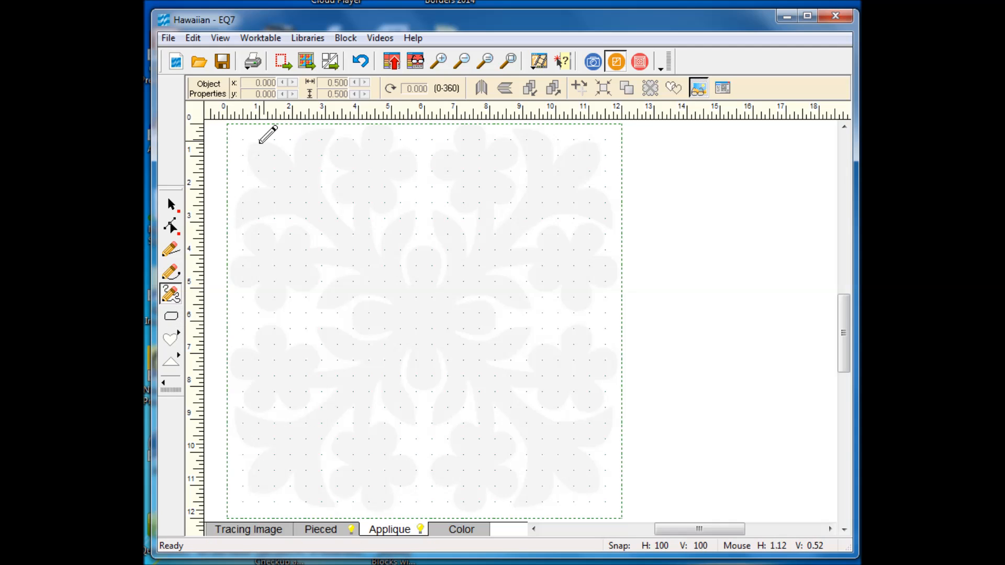
{"action": "left_click_drag", "start_coordinate": [250, 144], "coordinate": [293, 168]}
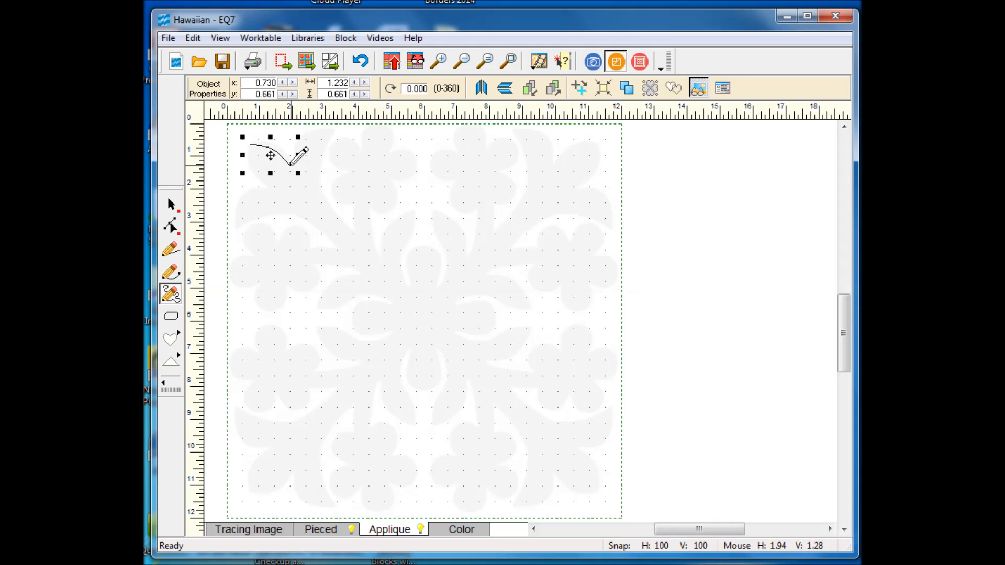
{"action": "mouse_move", "coordinate": [291, 165]}
{"action": "left_mouse_down"}
{"action": "mouse_move", "coordinate": [335, 132]}
{"action": "mouse_move", "coordinate": [316, 175]}
{"action": "mouse_move", "coordinate": [351, 234]}
{"action": "mouse_move", "coordinate": [353, 207]}
{"action": "mouse_move", "coordinate": [337, 198]}
{"action": "mouse_move", "coordinate": [350, 177]}
{"action": "mouse_move", "coordinate": [335, 157]}
{"action": "mouse_move", "coordinate": [345, 142]}
{"action": "mouse_move", "coordinate": [382, 135]}
{"action": "mouse_move", "coordinate": [385, 154]}
{"action": "mouse_move", "coordinate": [413, 159]}
{"action": "mouse_move", "coordinate": [381, 208]}
{"action": "mouse_move", "coordinate": [366, 207]}
{"action": "mouse_move", "coordinate": [379, 257]}
{"action": "mouse_move", "coordinate": [394, 221]}
{"action": "mouse_move", "coordinate": [412, 220]}
{"action": "mouse_move", "coordinate": [403, 262]}
{"action": "mouse_move", "coordinate": [412, 289]}
{"action": "left_mouse_up"}
{"action": "double_click", "coordinate": [412, 290]}
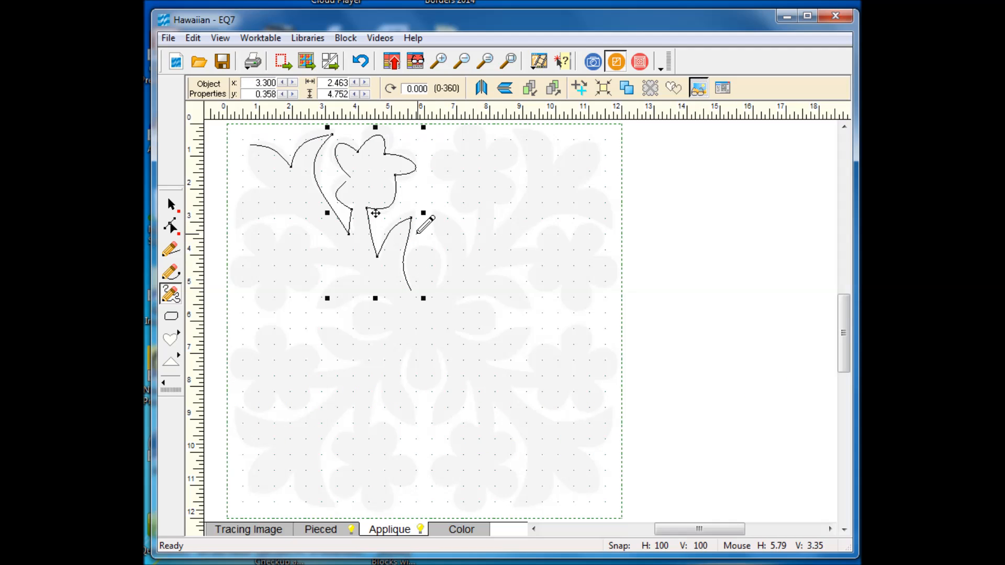
Adjust the curve handles of the corner leaf arcs so they follow the tracing image.
{"action": "left_click", "coordinate": [172, 228]}
{"action": "left_click", "coordinate": [306, 138]}
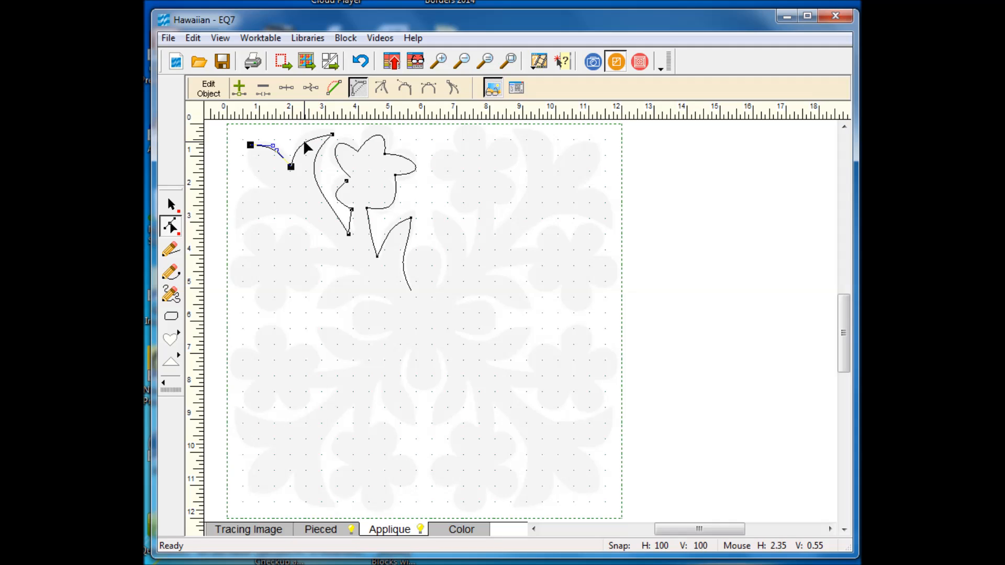
{"action": "left_click", "coordinate": [313, 165]}
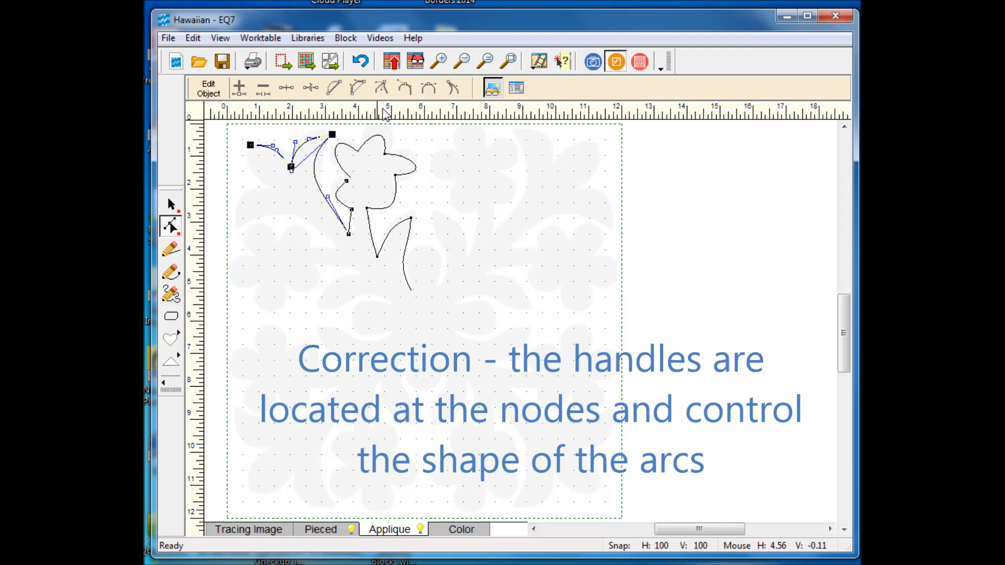
{"action": "left_click", "coordinate": [439, 61]}
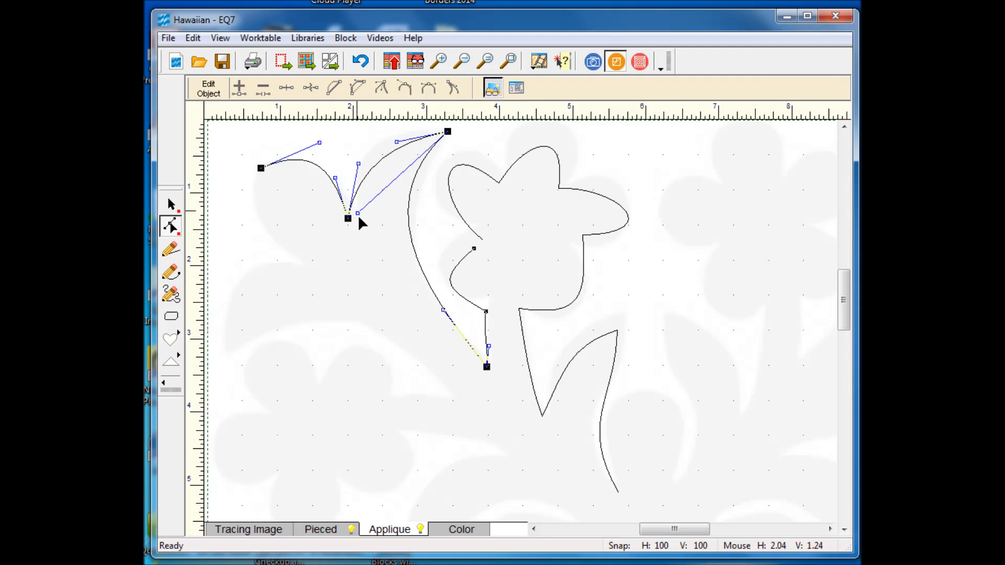
{"action": "mouse_move", "coordinate": [358, 215]}
{"action": "left_mouse_down"}
{"action": "mouse_move", "coordinate": [387, 227]}
{"action": "mouse_move", "coordinate": [371, 229]}
{"action": "left_mouse_up"}
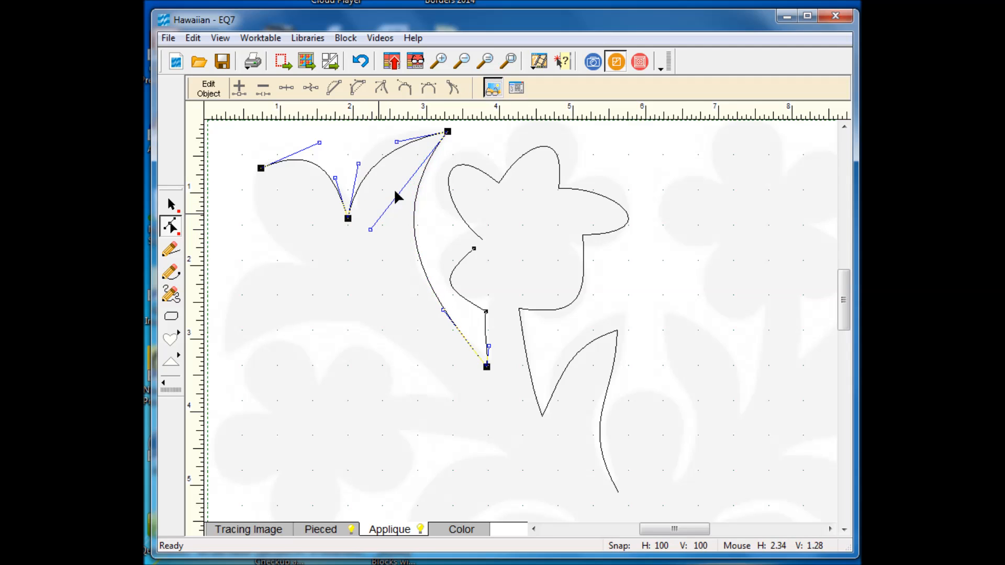
{"action": "left_click_drag", "start_coordinate": [394, 142], "coordinate": [384, 122]}
{"action": "left_click_drag", "start_coordinate": [362, 168], "coordinate": [336, 176]}
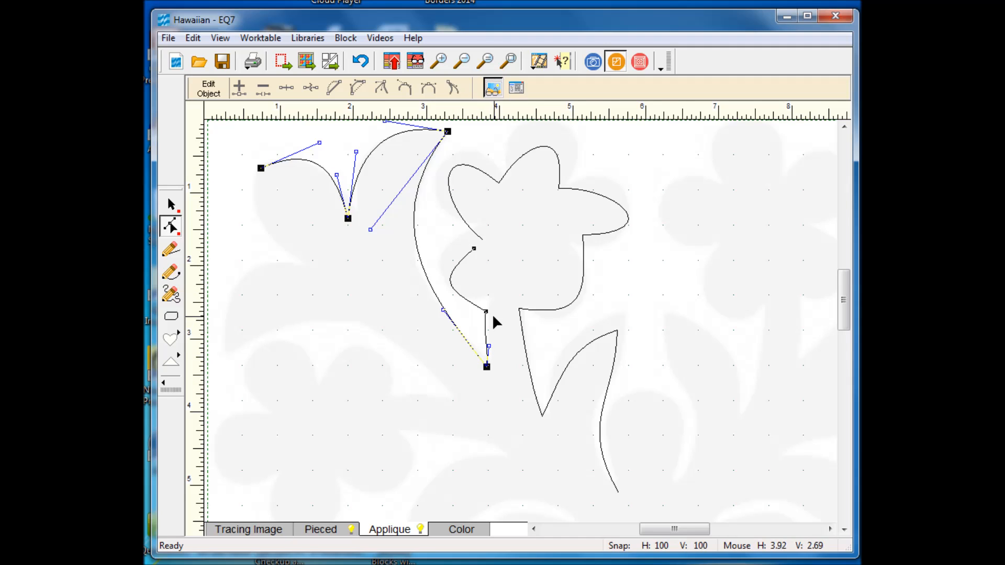
Move the flower's petal nodes onto the image, then add a node to the lower-left petal and round its curve.
{"action": "left_click_drag", "start_coordinate": [486, 312], "coordinate": [488, 300]}
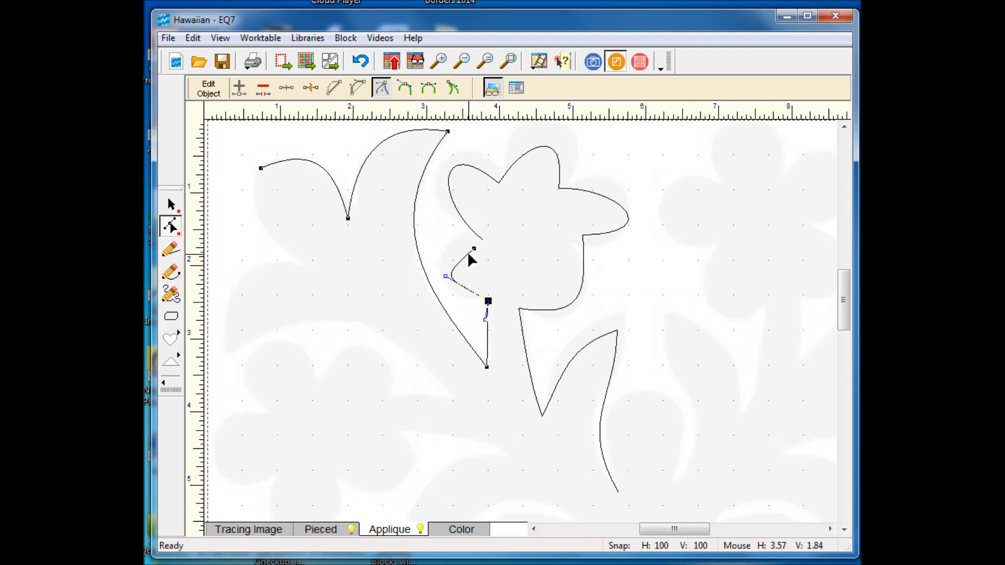
{"action": "left_click", "coordinate": [474, 249]}
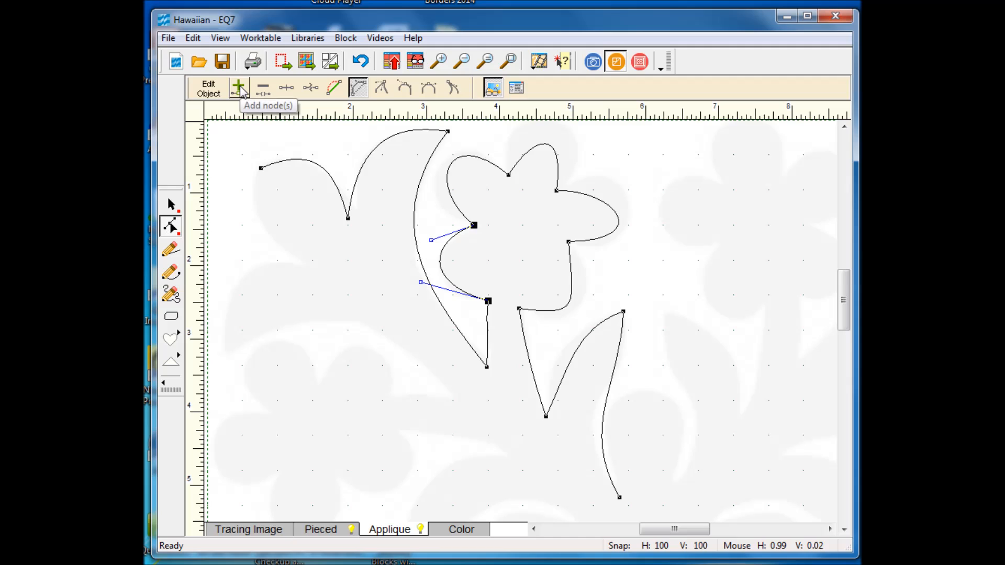
{"action": "left_click", "coordinate": [240, 89]}
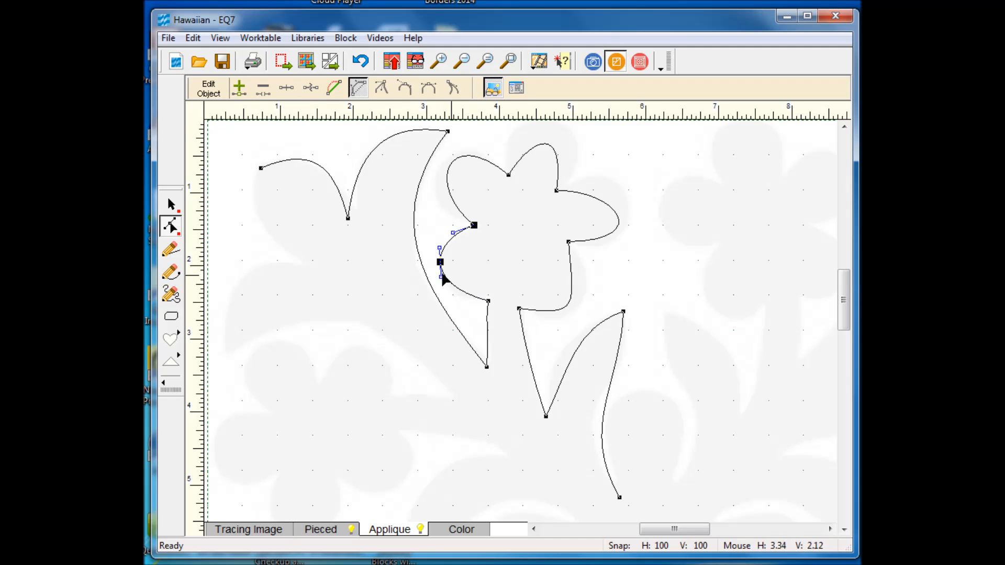
{"action": "left_click_drag", "start_coordinate": [441, 276], "coordinate": [438, 242]}
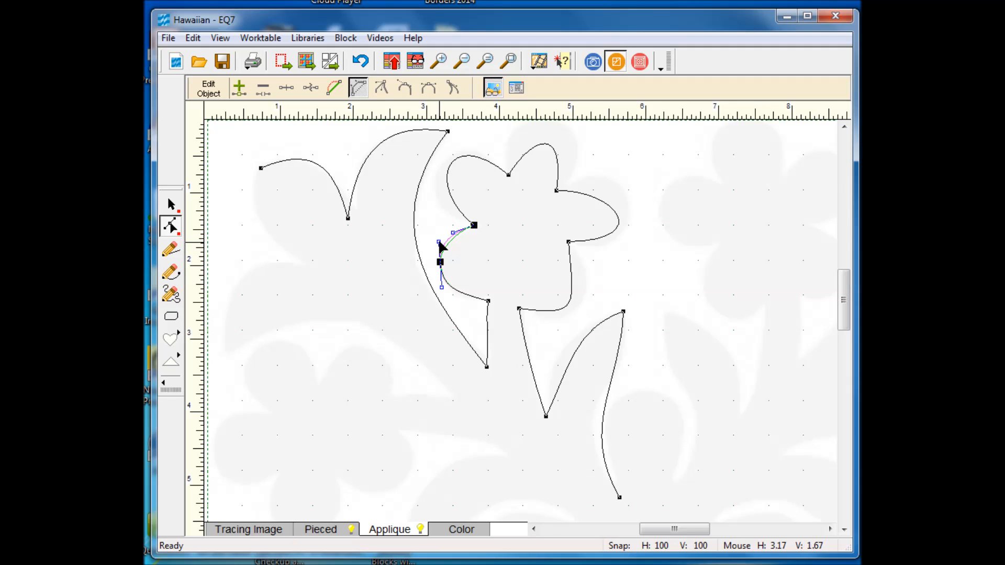
{"action": "left_click", "coordinate": [488, 300]}
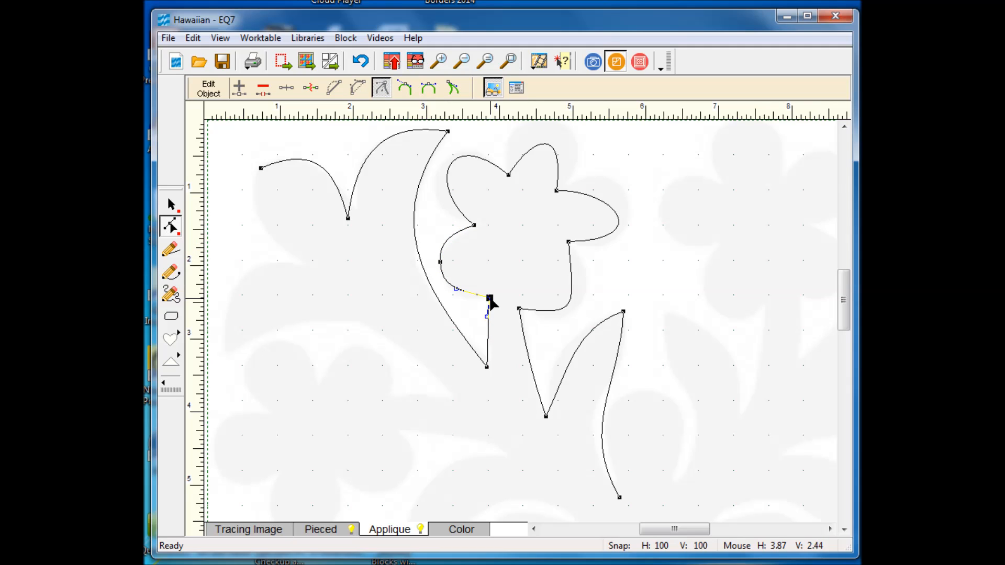
{"action": "left_click_drag", "start_coordinate": [484, 316], "coordinate": [490, 317]}
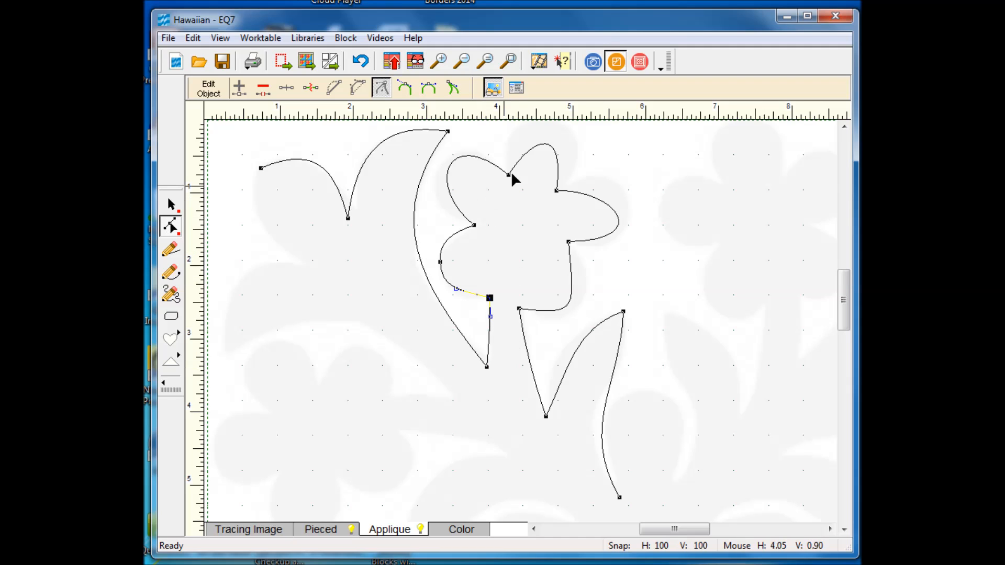
Reshape the flower's upper-left and top petals with extra nodes and curve handles to match the tracing image.
{"action": "double_click", "coordinate": [454, 165]}
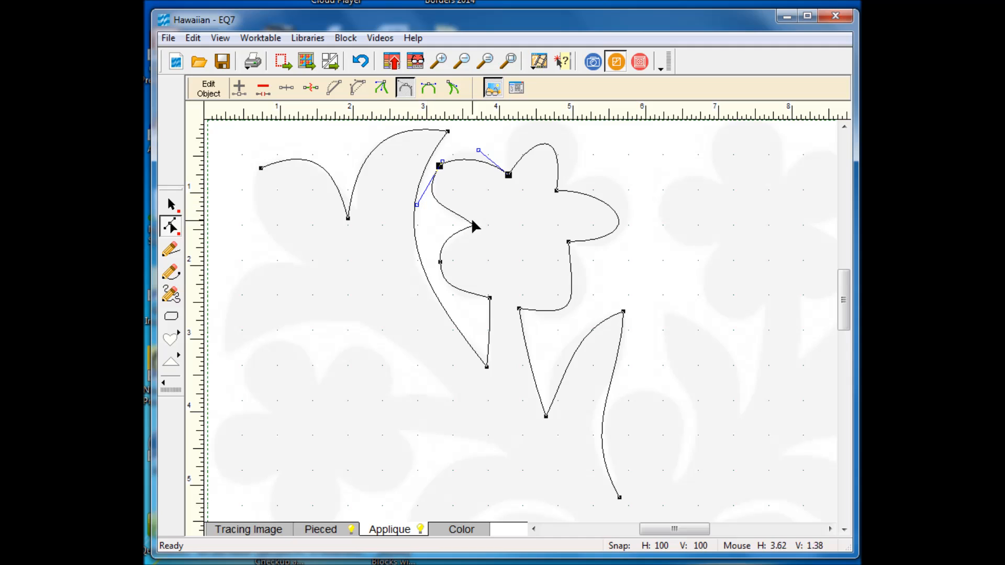
{"action": "left_click", "coordinate": [480, 162]}
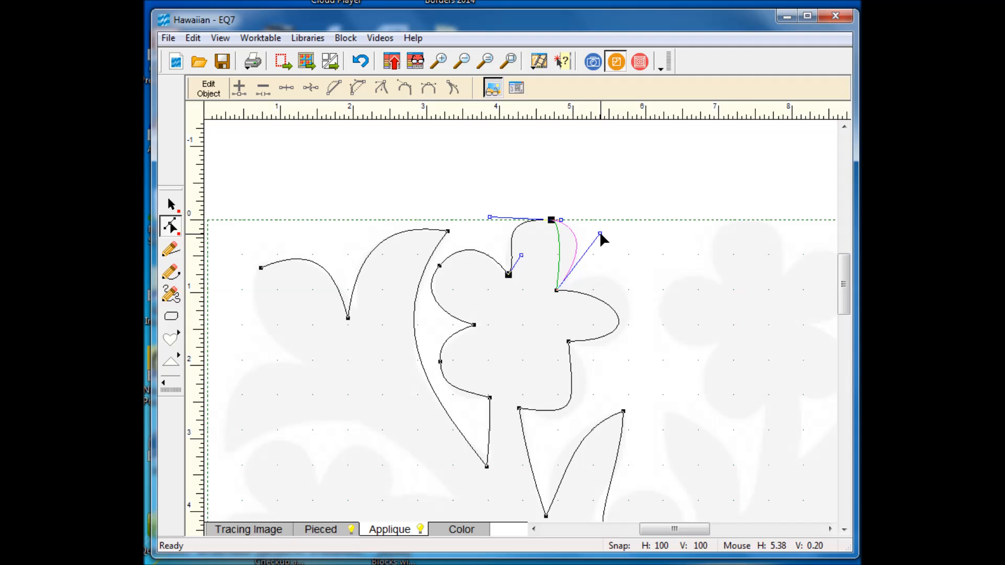
{"action": "left_click_drag", "start_coordinate": [599, 231], "coordinate": [599, 234]}
{"action": "left_click_drag", "start_coordinate": [522, 257], "coordinate": [505, 261]}
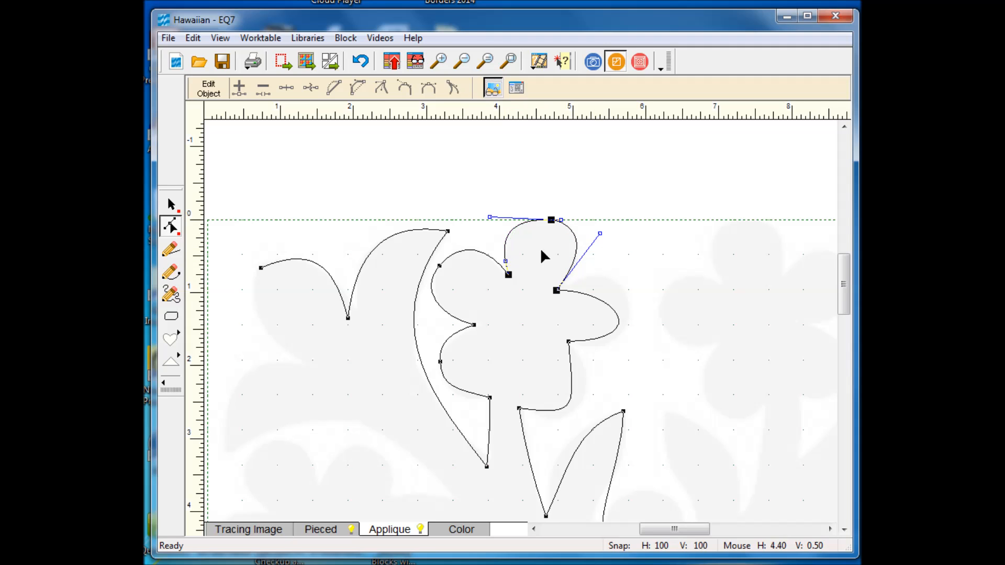
Add a node at the tip of the flower's right petal and round both of its arcs to the image.
{"action": "double_click", "coordinate": [616, 318]}
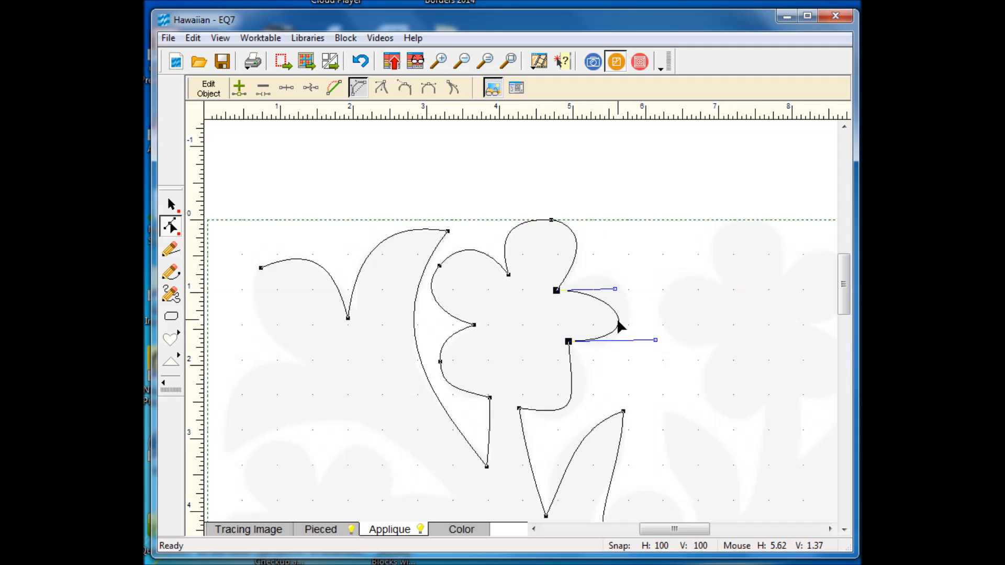
{"action": "left_click", "coordinate": [595, 298]}
{"action": "left_click", "coordinate": [599, 336], "text": "shift"}
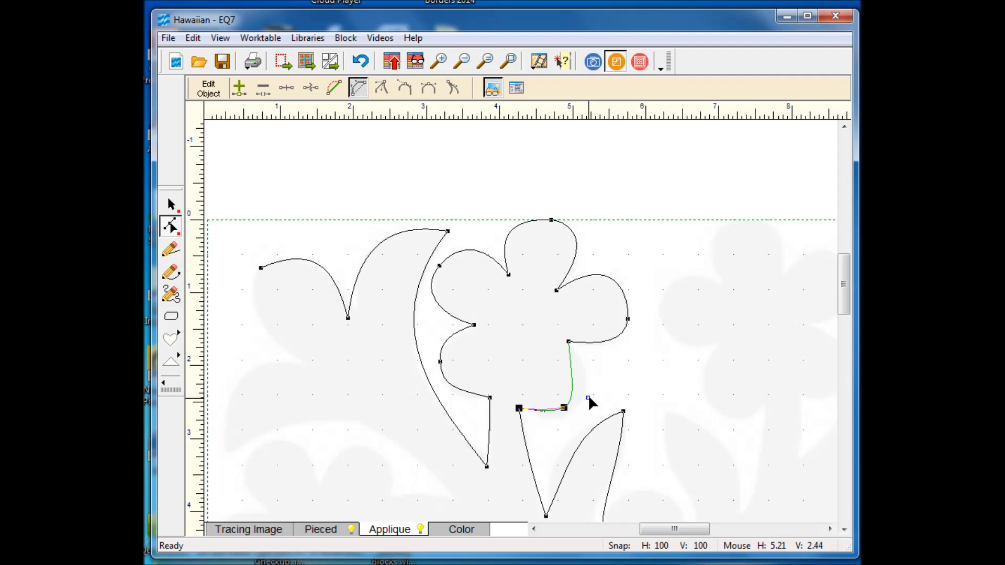
Try to fit the flower's lower-right petal to the tracing image by moving its extra node and adjusting the curve handles.
{"action": "left_click_drag", "start_coordinate": [588, 396], "coordinate": [570, 410]}
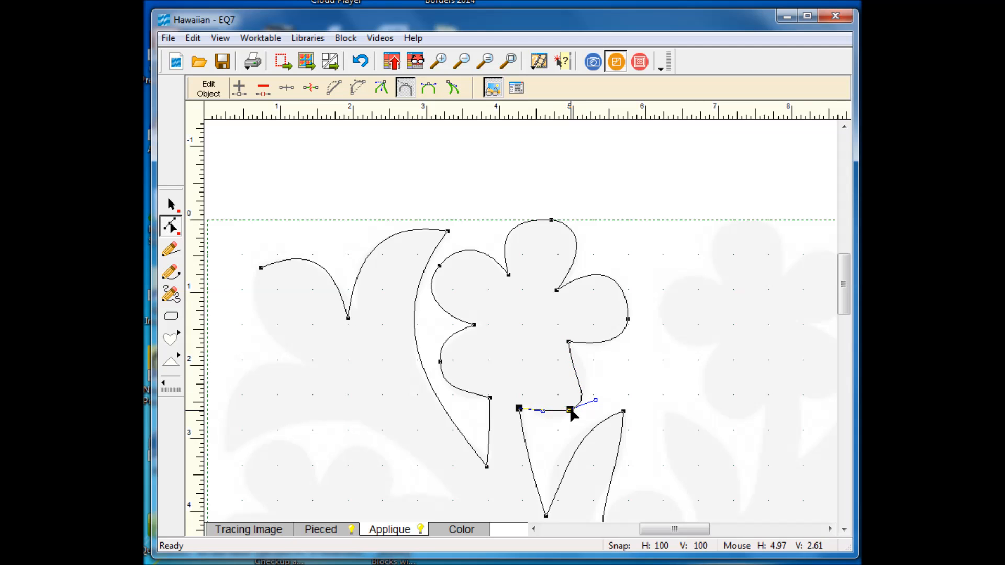
{"action": "left_click", "coordinate": [578, 383]}
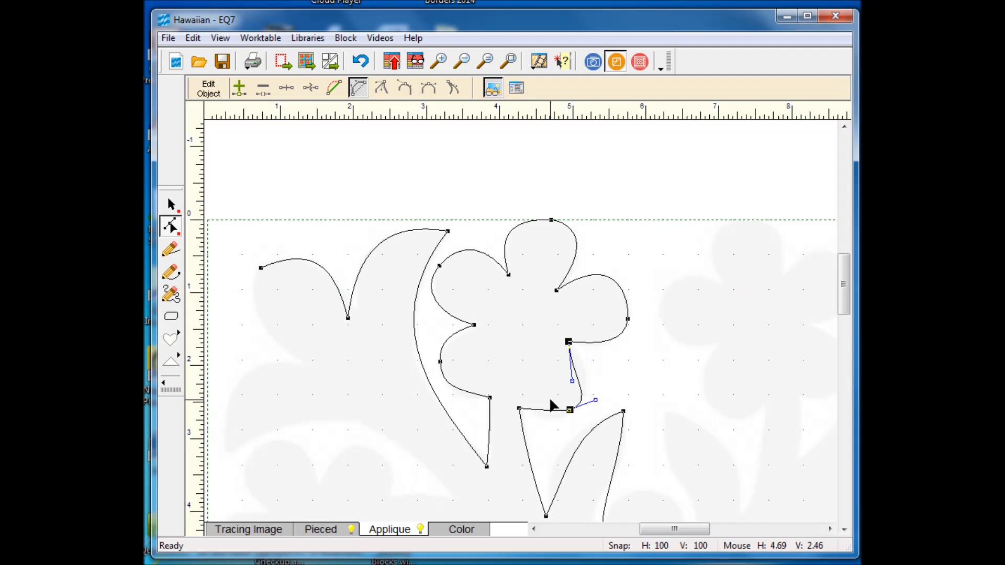
{"action": "left_click", "coordinate": [535, 408]}
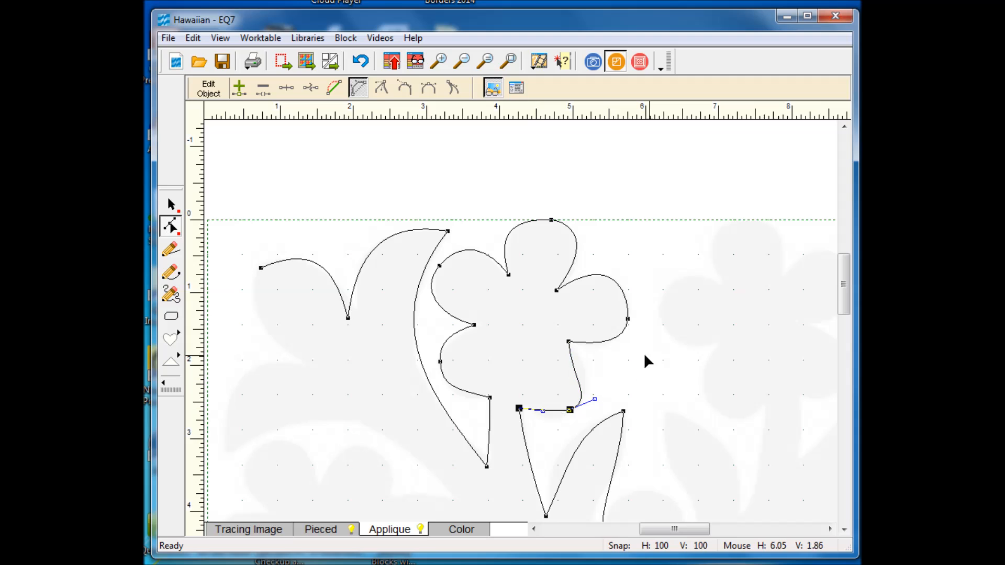
{"action": "left_click", "coordinate": [577, 384]}
{"action": "mouse_move", "coordinate": [574, 384]}
{"action": "left_mouse_down"}
{"action": "mouse_move", "coordinate": [599, 370]}
{"action": "mouse_move", "coordinate": [585, 378]}
{"action": "left_mouse_up"}
Replace the extra node on the flower's lower-right petal with a new one and round both adjoining arcs to the tracing image.
{"action": "left_click", "coordinate": [570, 410]}
{"action": "key", "text": "Delete"}
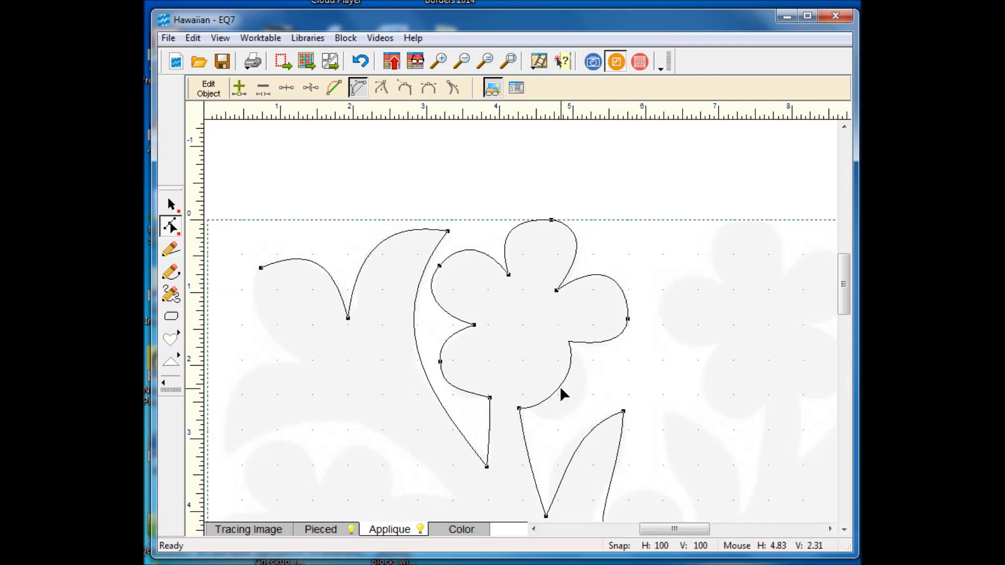
{"action": "left_click", "coordinate": [559, 389]}
{"action": "left_click_drag", "start_coordinate": [558, 390], "coordinate": [577, 407]}
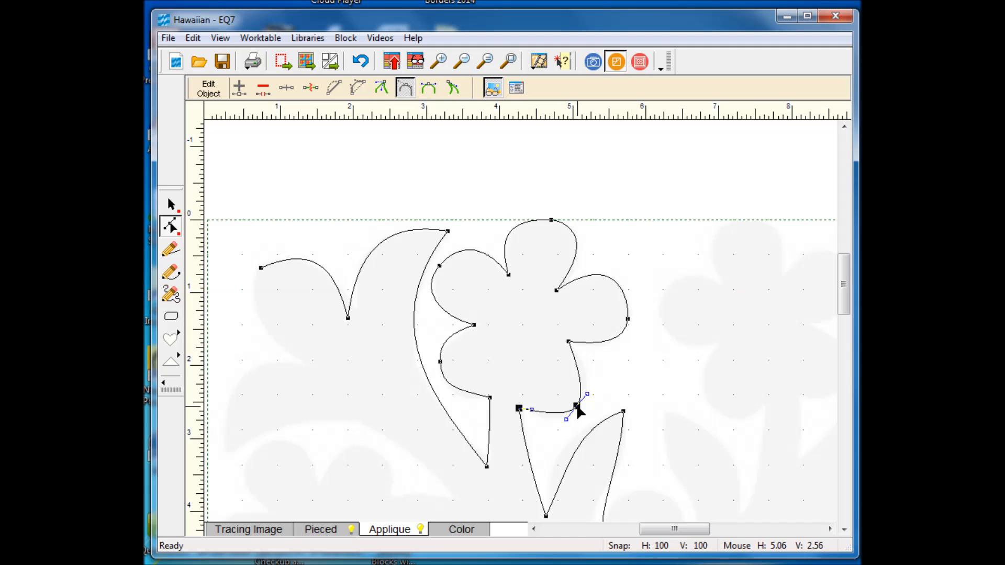
{"action": "left_click", "coordinate": [579, 378]}
{"action": "left_click", "coordinate": [546, 409]}
{"action": "left_click_drag", "start_coordinate": [576, 358], "coordinate": [596, 366]}
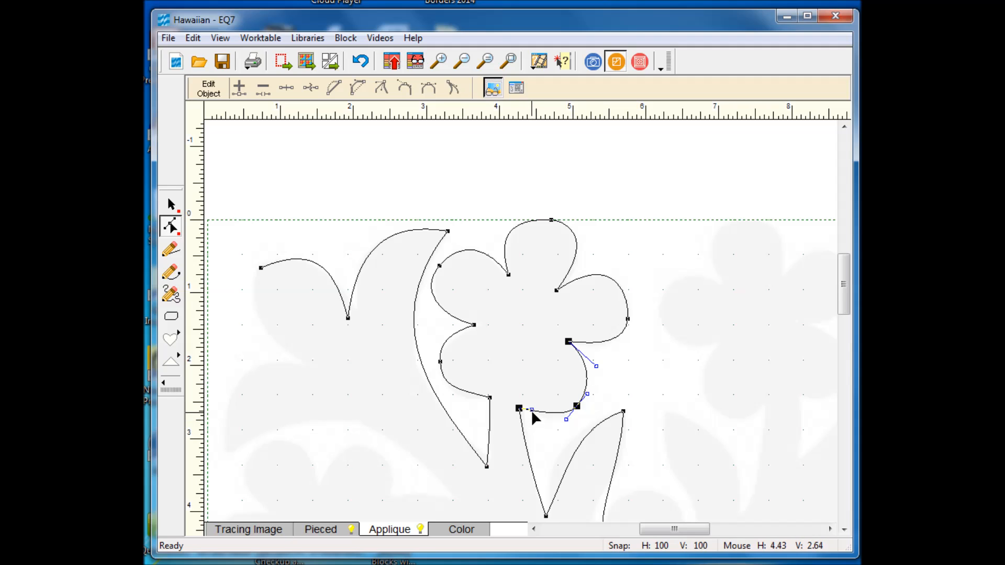
{"action": "left_click_drag", "start_coordinate": [532, 409], "coordinate": [581, 401]}
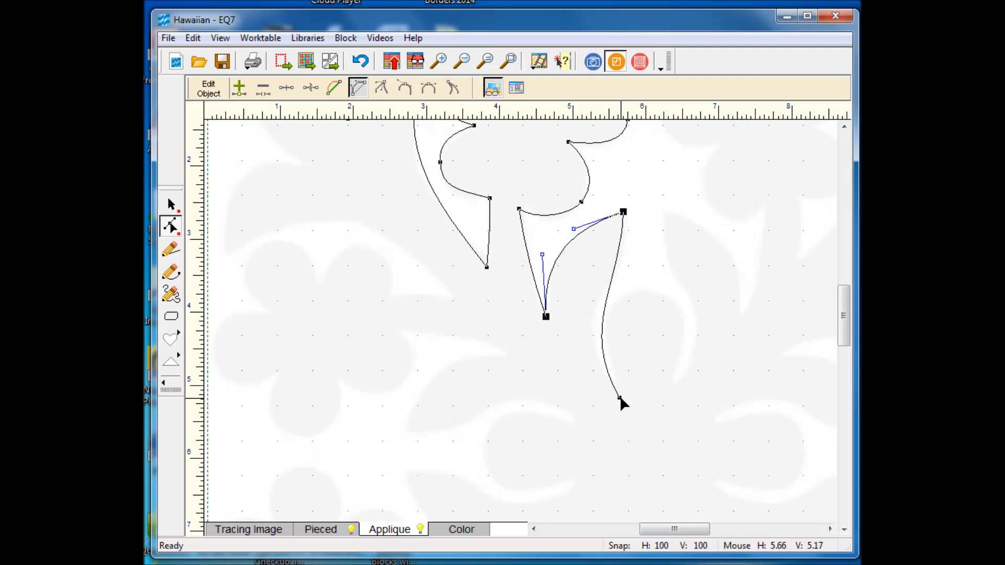
Adjust the curve handles of the right edge of the leaf below the flower and add a node partway along that edge.
{"action": "left_click", "coordinate": [619, 397]}
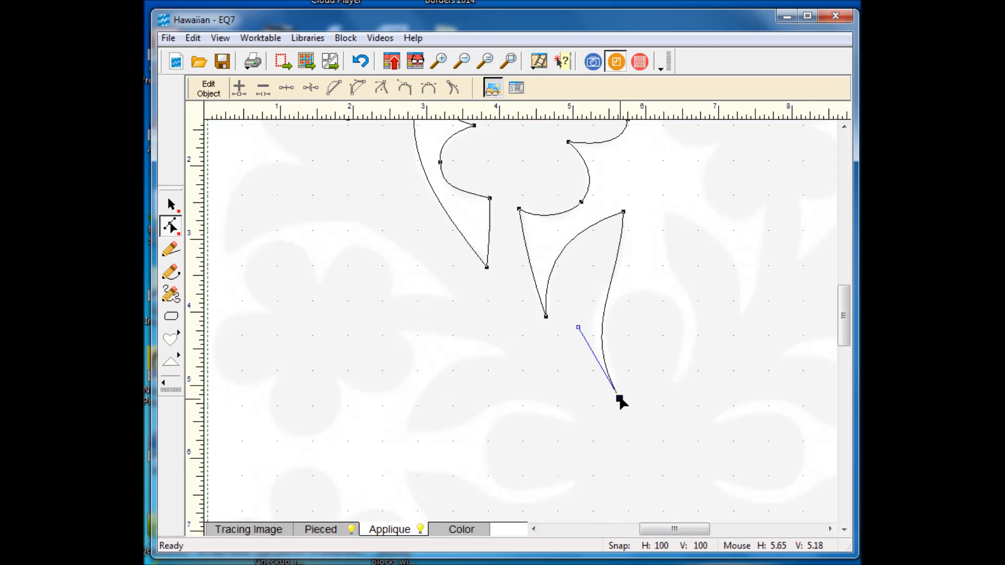
{"action": "left_click", "coordinate": [612, 295]}
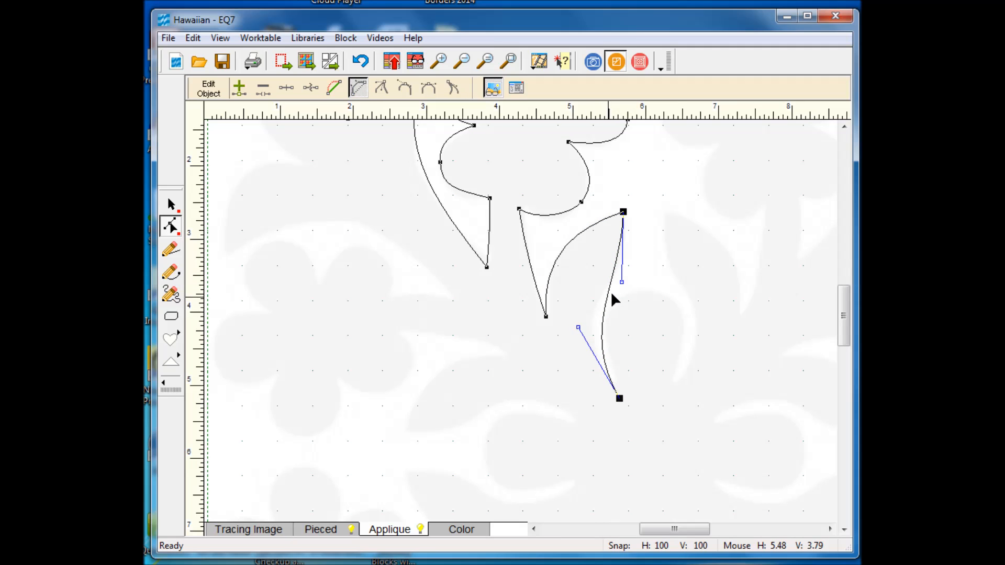
{"action": "left_click", "coordinate": [633, 278]}
{"action": "left_click", "coordinate": [611, 286]}
{"action": "left_click_drag", "start_coordinate": [577, 328], "coordinate": [553, 296]}
{"action": "left_click_drag", "start_coordinate": [623, 274], "coordinate": [631, 279]}
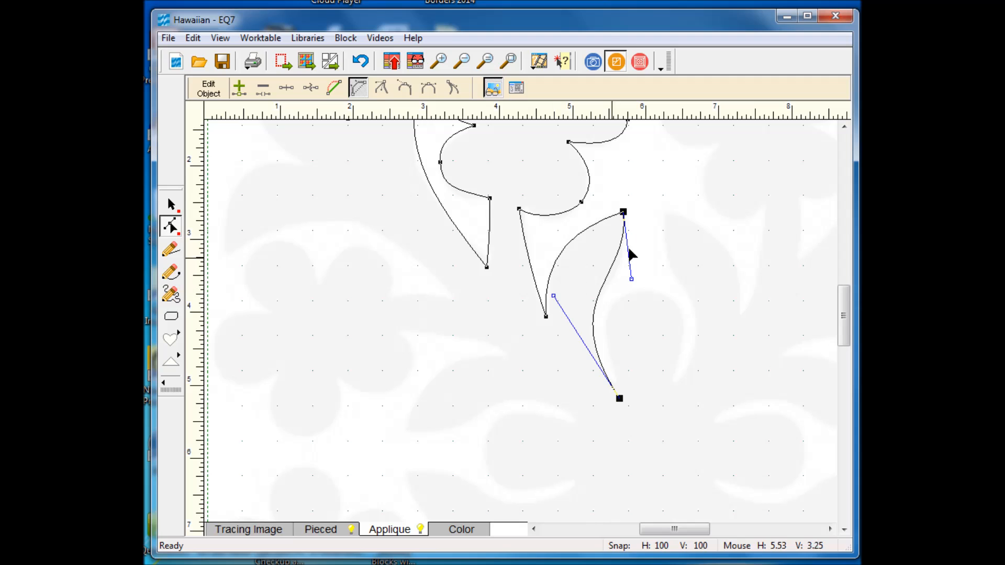
{"action": "double_click", "coordinate": [605, 280]}
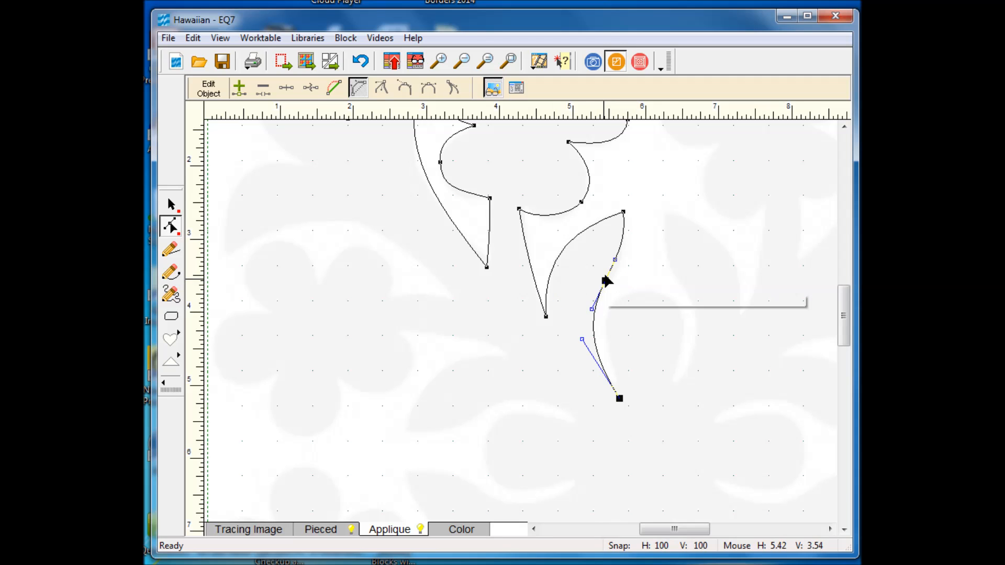